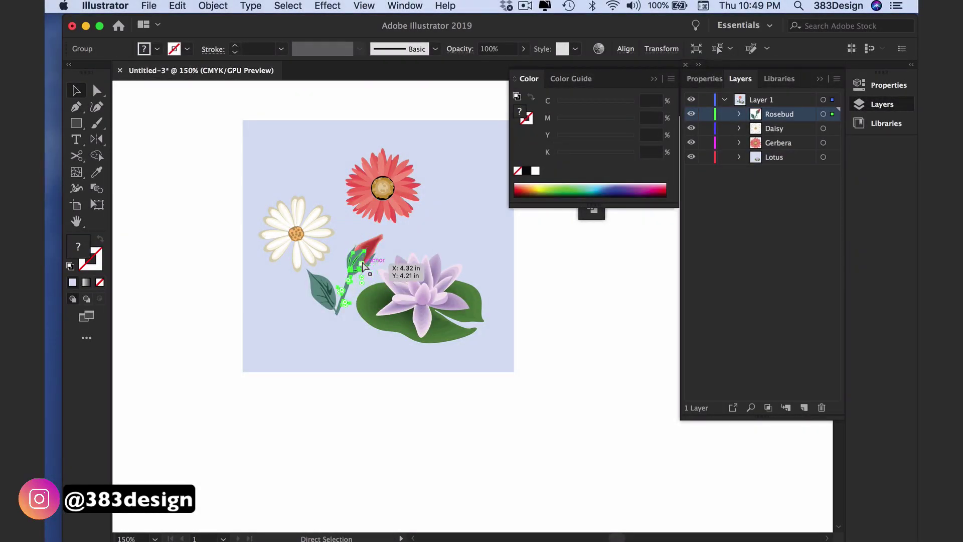
pyautogui.click(325, 300)
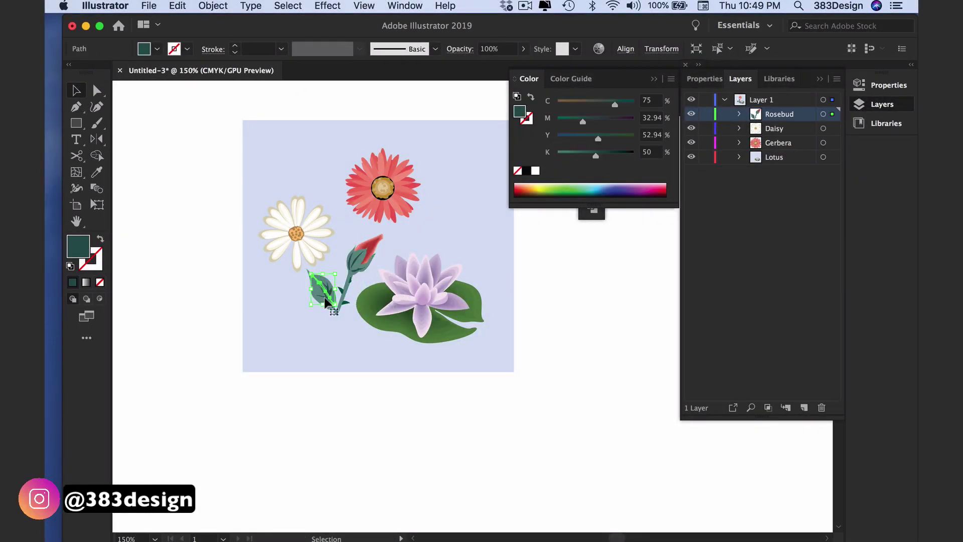
pyautogui.click(287, 232)
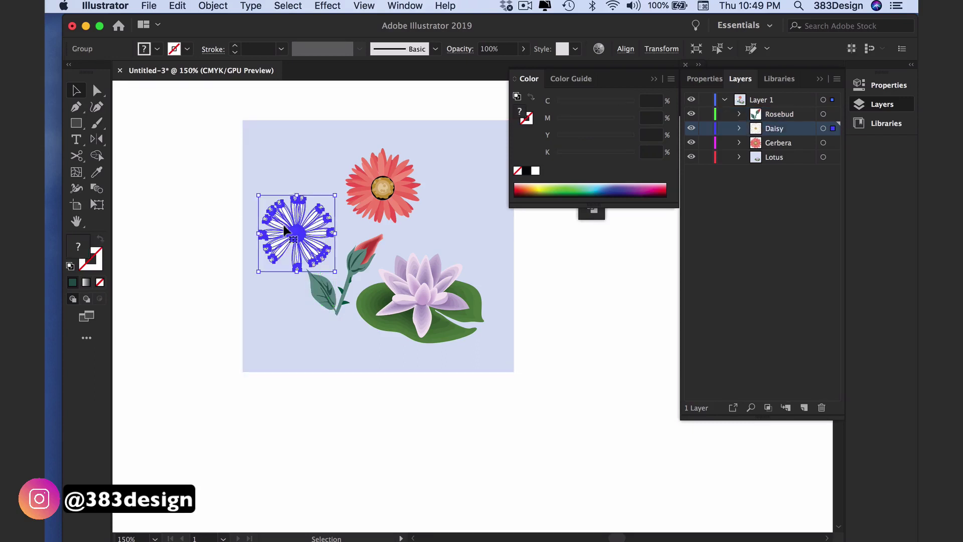
pyautogui.click(386, 194)
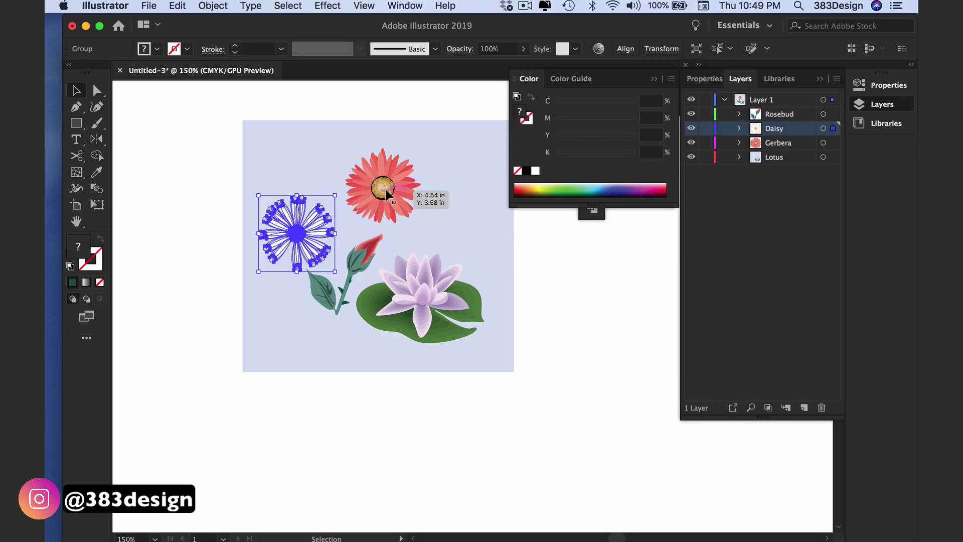
pyautogui.click(432, 278)
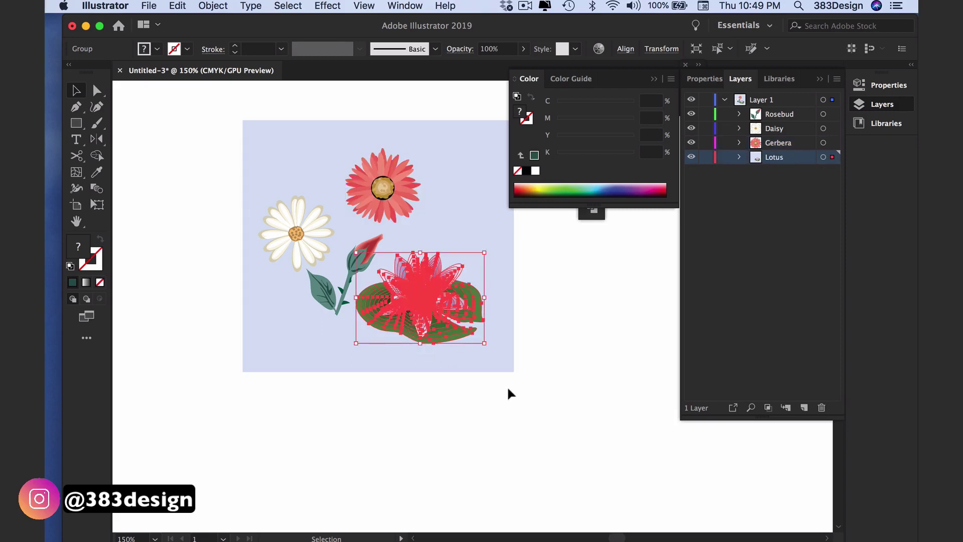
pyautogui.moveTo(512, 388); pyautogui.dragTo(257, 150)
pyautogui.moveTo(266, 91); pyautogui.dragTo(397, 213)
pyautogui.keyDown('shift'); pyautogui.click(444, 281); pyautogui.keyUp('shift')
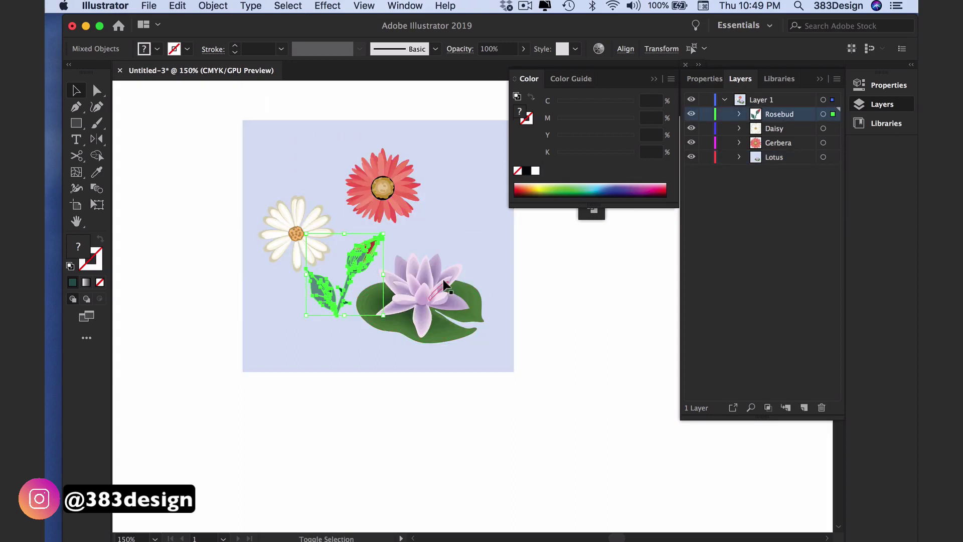
pyautogui.press('super+minus')
pyautogui.press('super+minus')
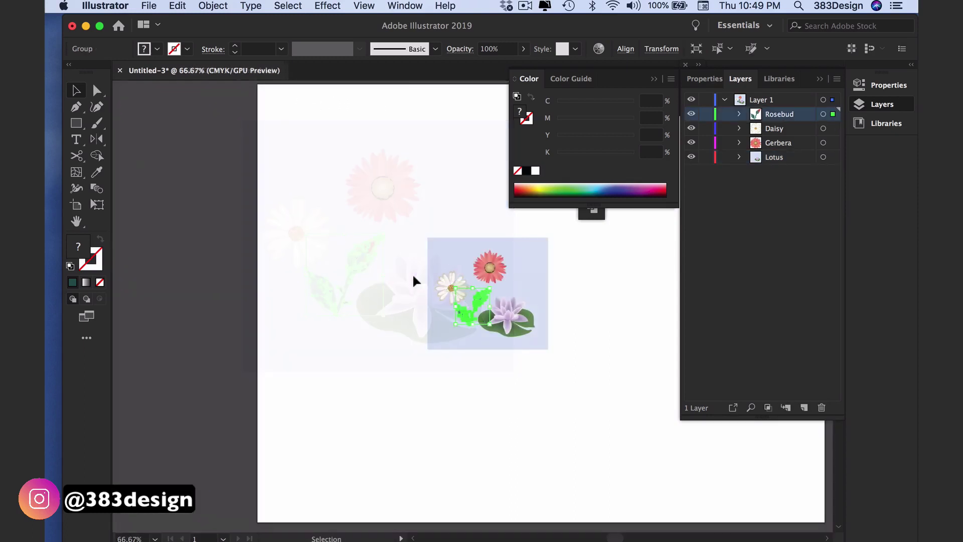
# Step: Select all four flowers and the lavender square, then browse the Object and Window menus
pyautogui.moveTo(266, 207); pyautogui.dragTo(423, 348)
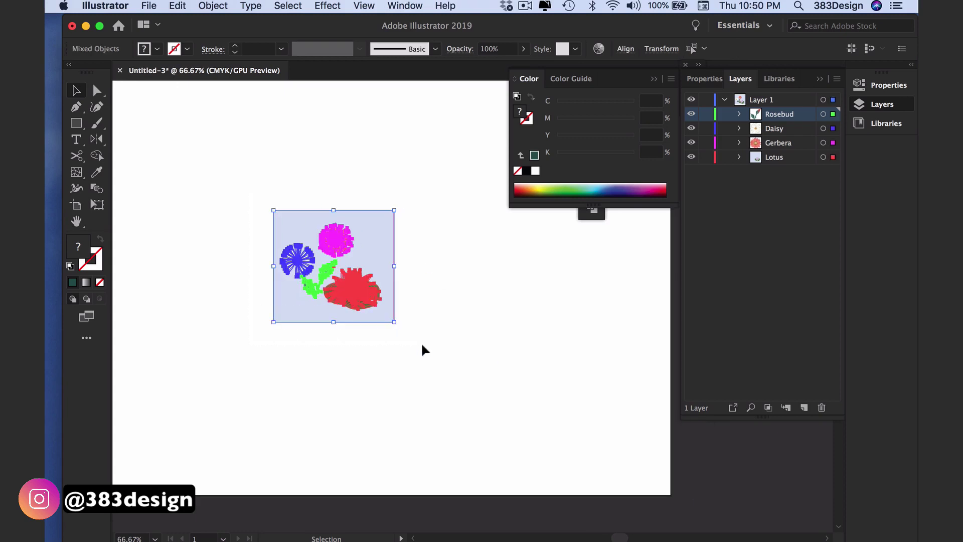
pyautogui.click(214, 5)
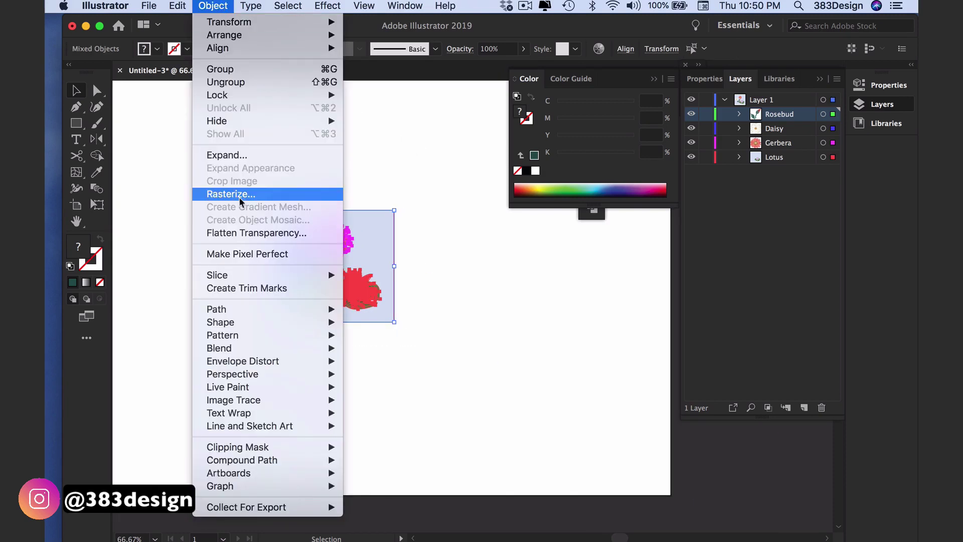
pyautogui.moveTo(249, 366)
pyautogui.moveTo(247, 336)
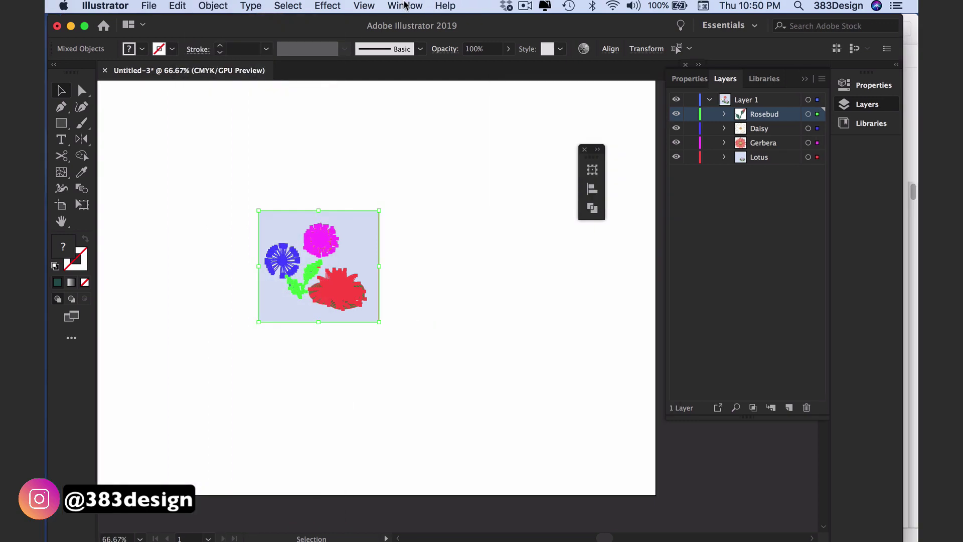
pyautogui.click(405, 6)
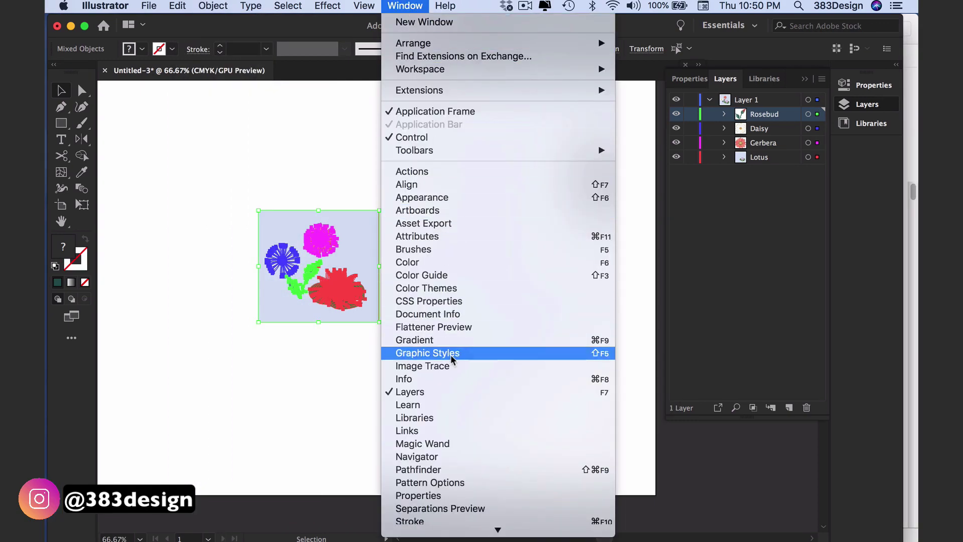
# Step: Open Pattern Options and use Make Pattern to turn the flower artwork into a new swatch
pyautogui.click(453, 482)
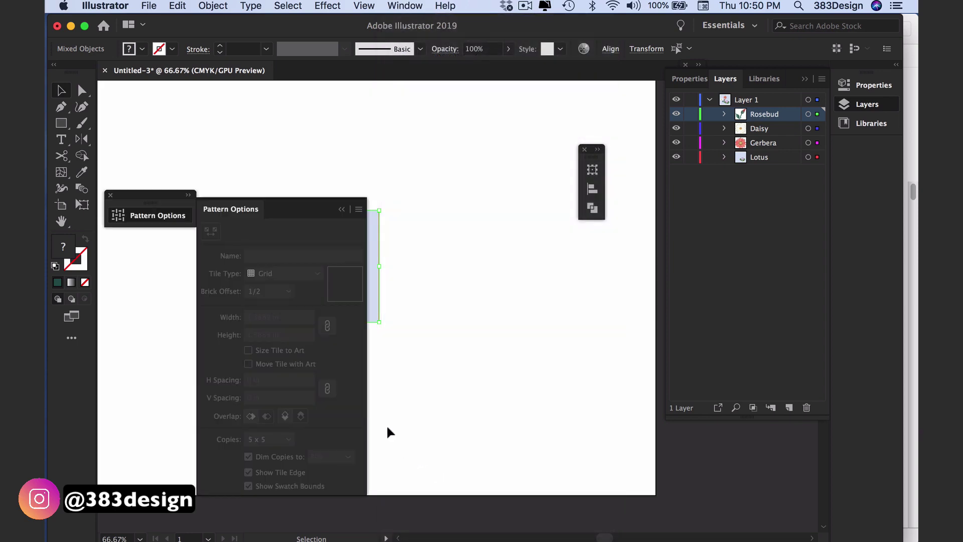
pyautogui.click(359, 209)
pyautogui.click(391, 212)
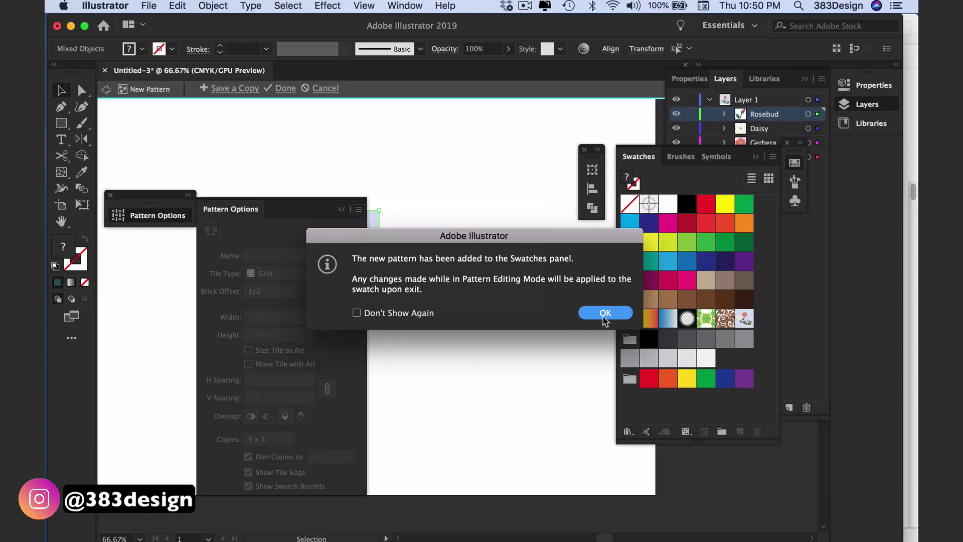
# Step: Dismiss the pattern notice, float the Pattern Options panel, and view the tile at 100%
pyautogui.click(606, 313)
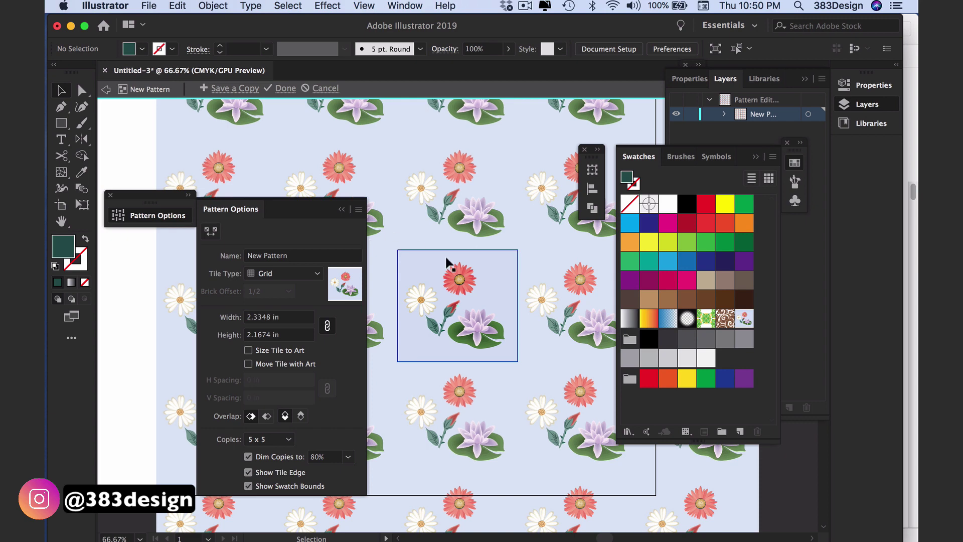
pyautogui.moveTo(292, 210); pyautogui.dragTo(205, 155)
pyautogui.press('super+1')
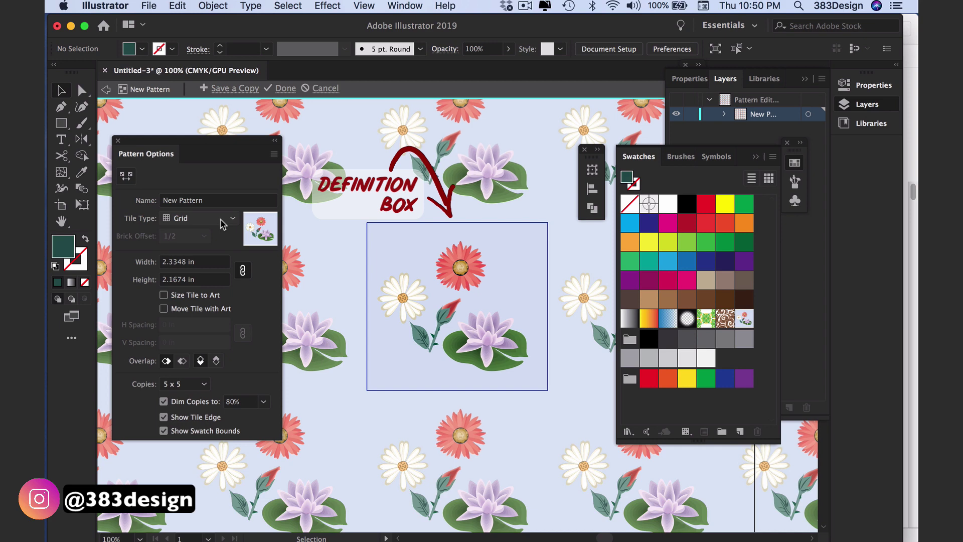
# Step: Replace the pattern name 'New Pattern' with 'Floral'
pyautogui.doubleClick(202, 200)
pyautogui.tripleClick(202, 200)
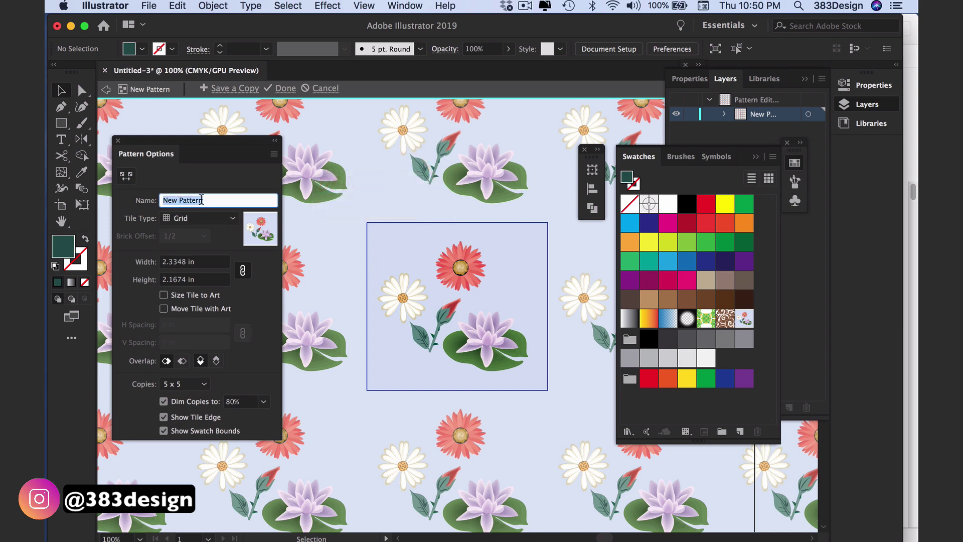
pyautogui.write('Floral')
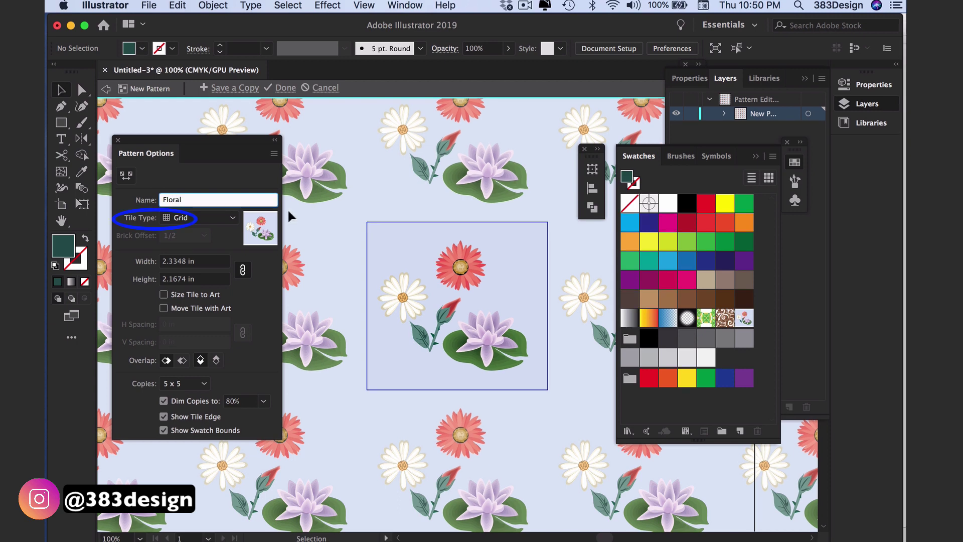
# Step: Preview Brick by Column, Brick by Row, Hex by Column and Hex by Row tiling, settling on Brick by Column
pyautogui.click(229, 218)
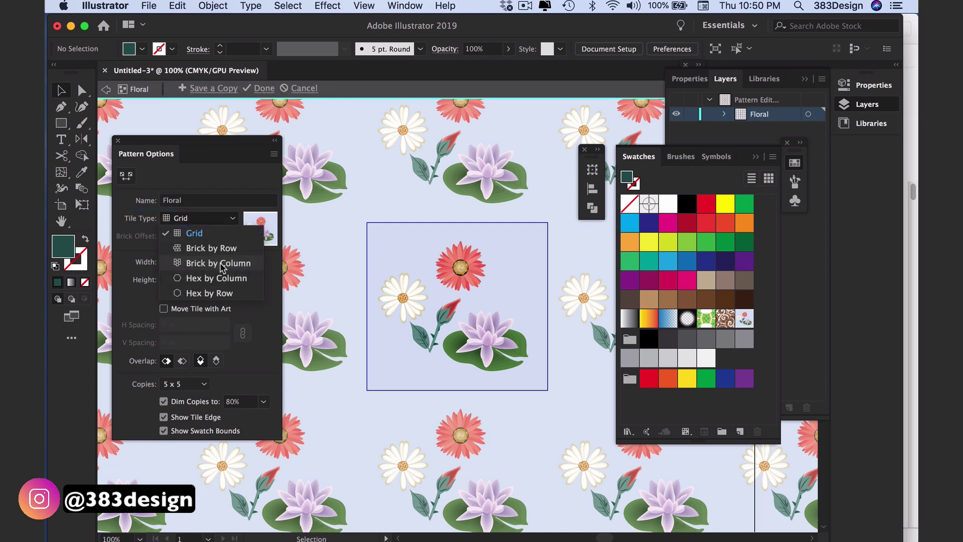
pyautogui.click(222, 263)
pyautogui.click(216, 218)
pyautogui.click(216, 248)
pyautogui.click(216, 219)
pyautogui.click(216, 278)
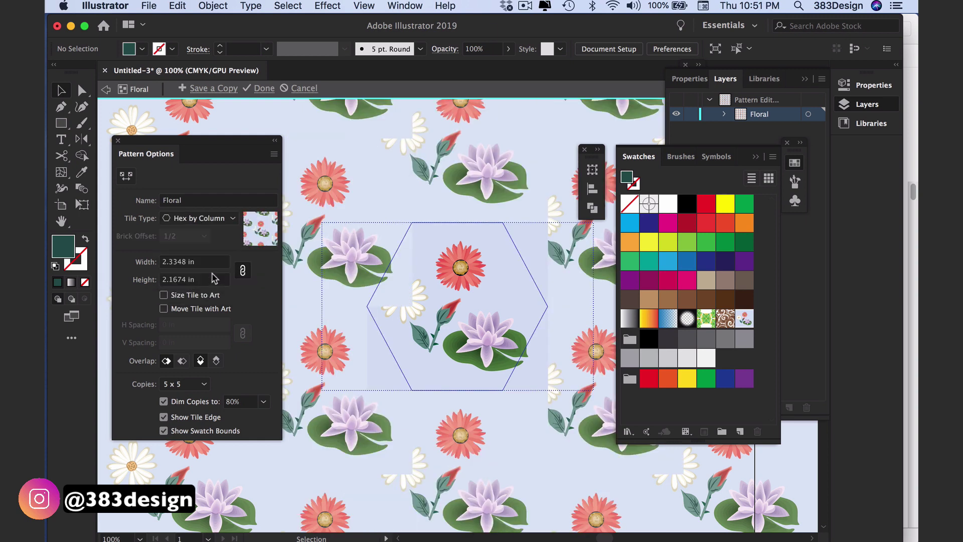
pyautogui.click(217, 218)
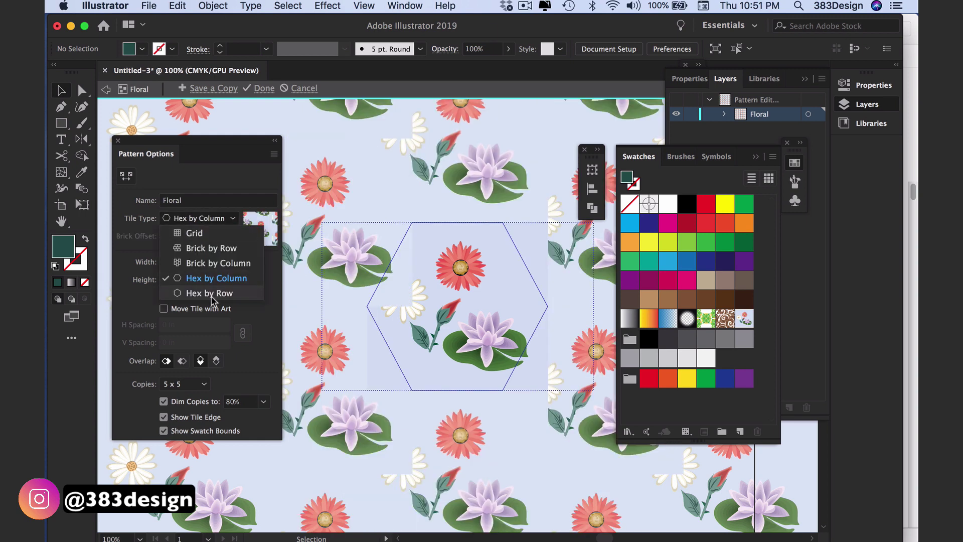
pyautogui.click(211, 293)
pyautogui.click(215, 220)
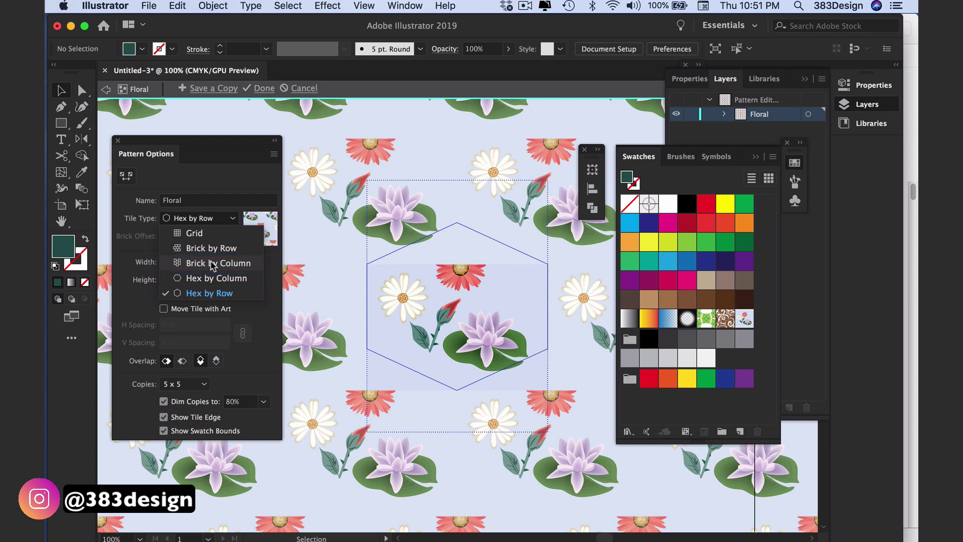
pyautogui.click(213, 263)
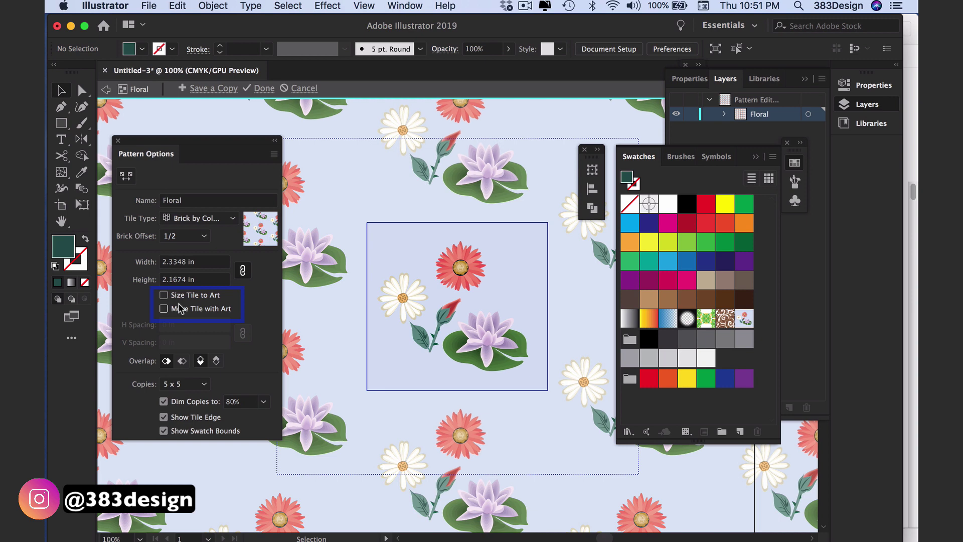
# Step: With Size Tile to Art on, shift the daisy and widen the lavender background rectangle slightly
pyautogui.click(163, 309)
pyautogui.click(163, 295)
pyautogui.moveTo(419, 281); pyautogui.dragTo(362, 305)
pyautogui.click(404, 259)
pyautogui.moveTo(549, 308); pyautogui.dragTo(551, 308)
pyautogui.moveTo(381, 309); pyautogui.dragTo(383, 306)
pyautogui.press('super+shift+a')
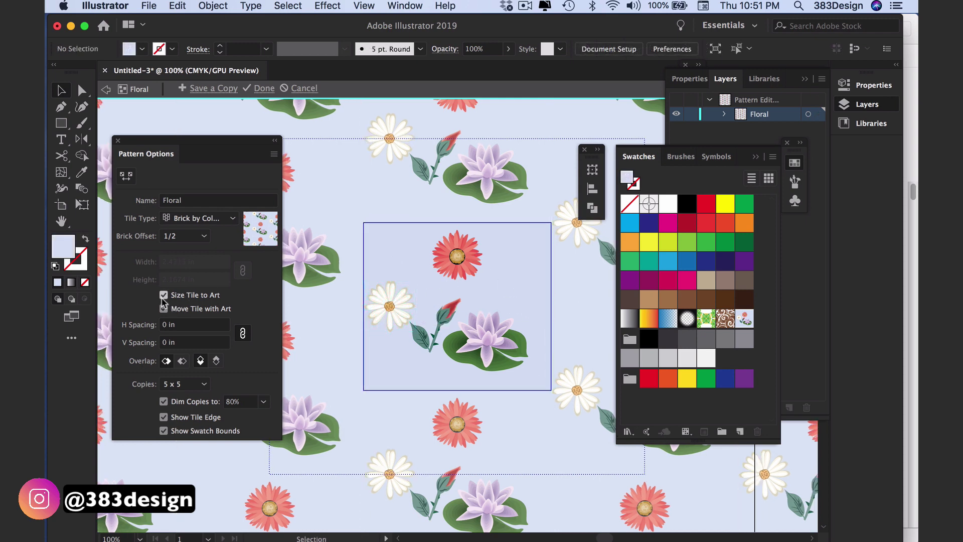
# Step: Turn off Size Tile to Art and set the tile width to 2.75 in
pyautogui.click(163, 296)
pyautogui.click(174, 261)
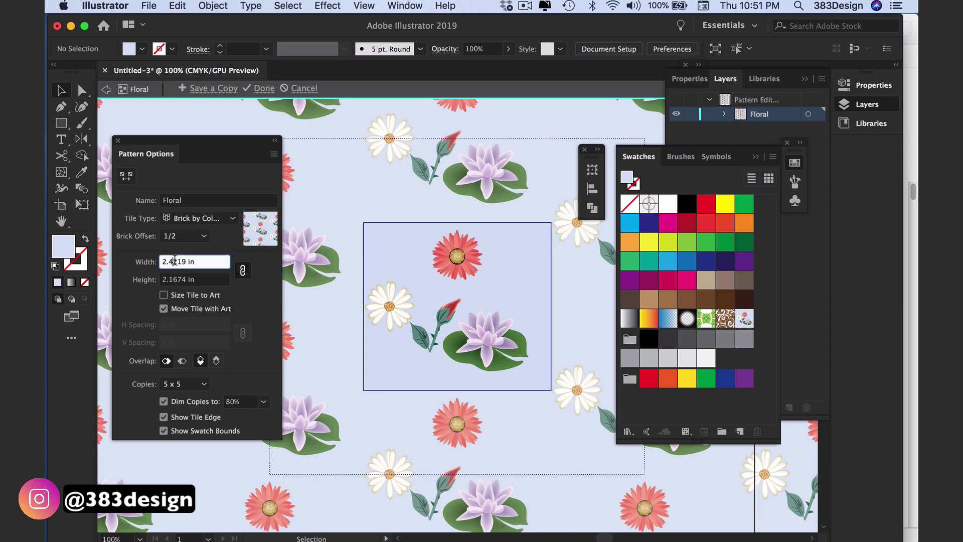
pyautogui.press('super+a')
pyautogui.write('2.75')
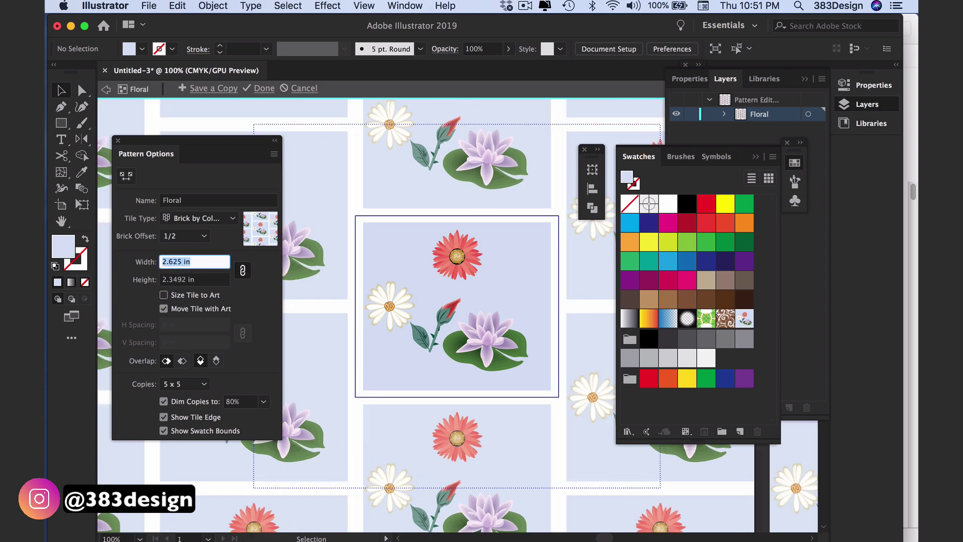
pyautogui.press('Return')
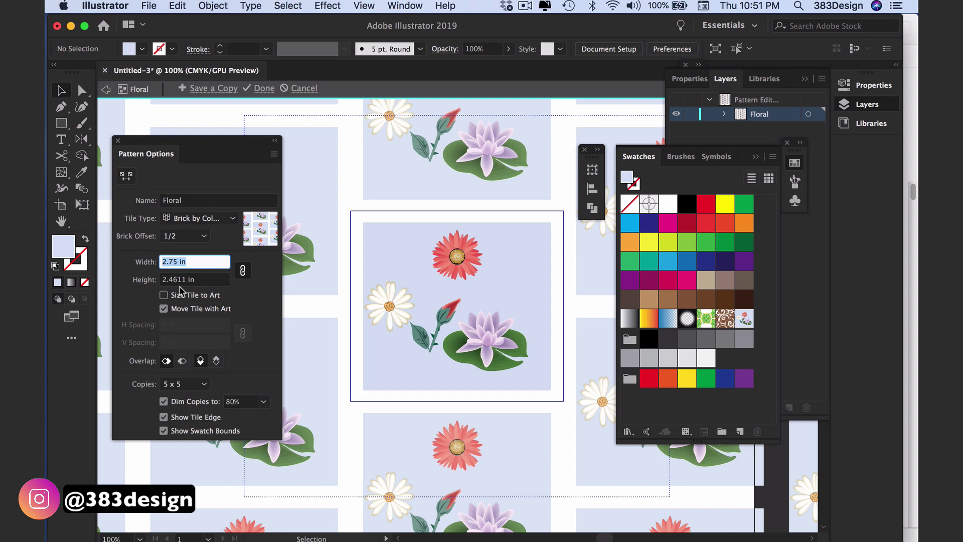
pyautogui.click(176, 288)
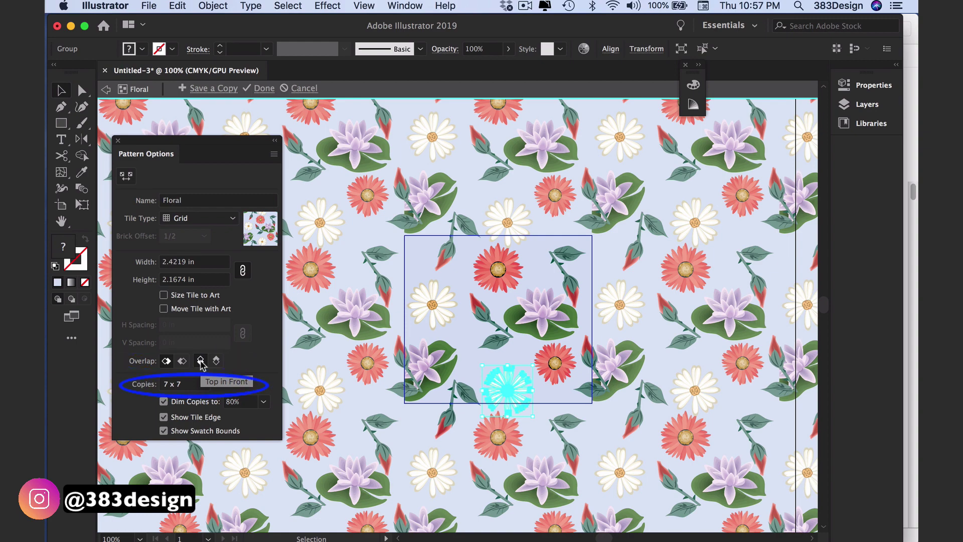
# Step: Try 5 x 3 and 5 x 7 preview copies, settling on 3 x 3
pyautogui.click(186, 384)
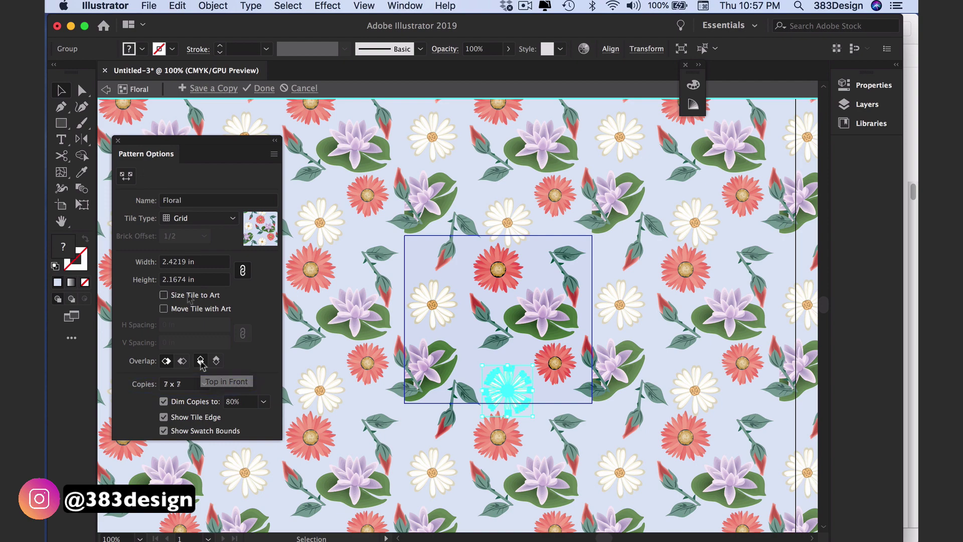
pyautogui.click(177, 381)
pyautogui.press('super+minus')
pyautogui.click(204, 384)
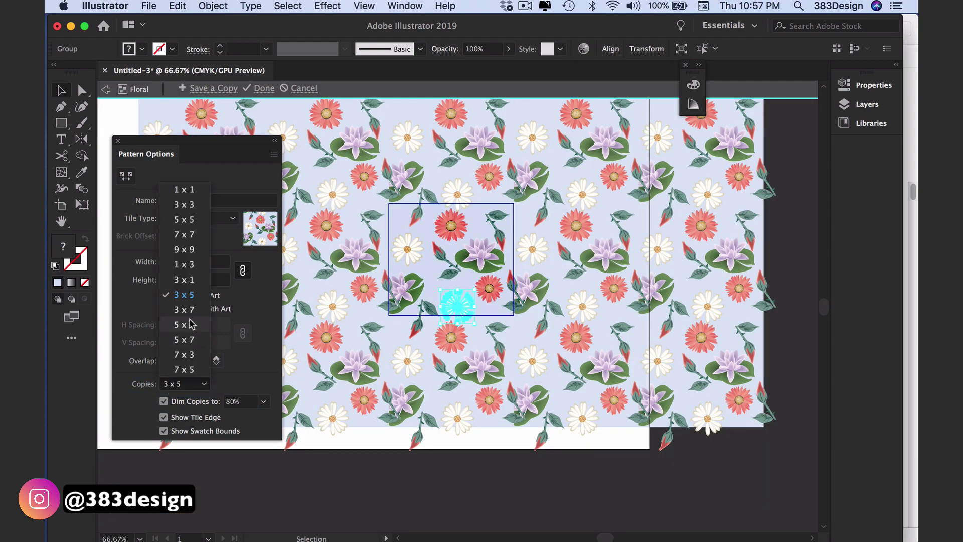
pyautogui.click(194, 324)
pyautogui.click(203, 385)
pyautogui.click(196, 340)
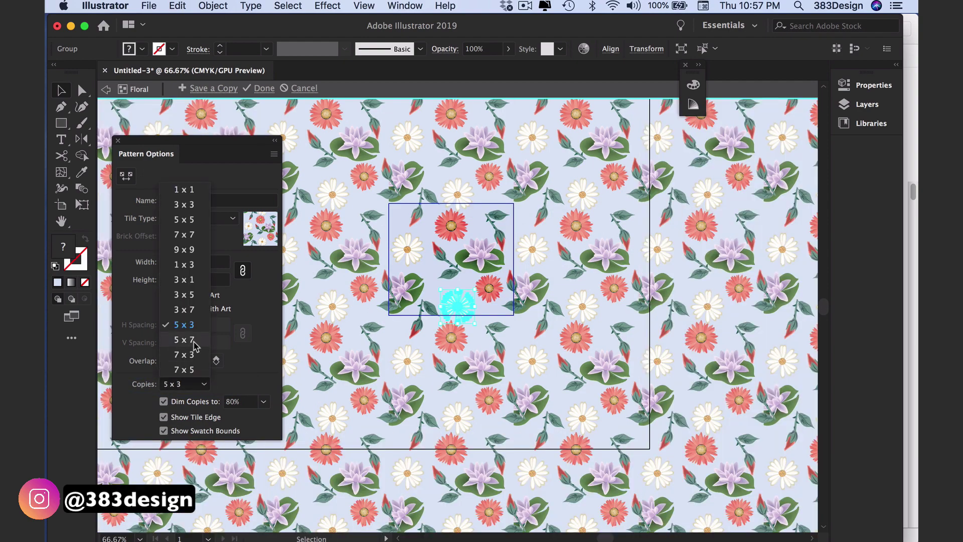
pyautogui.click(204, 384)
pyautogui.click(184, 204)
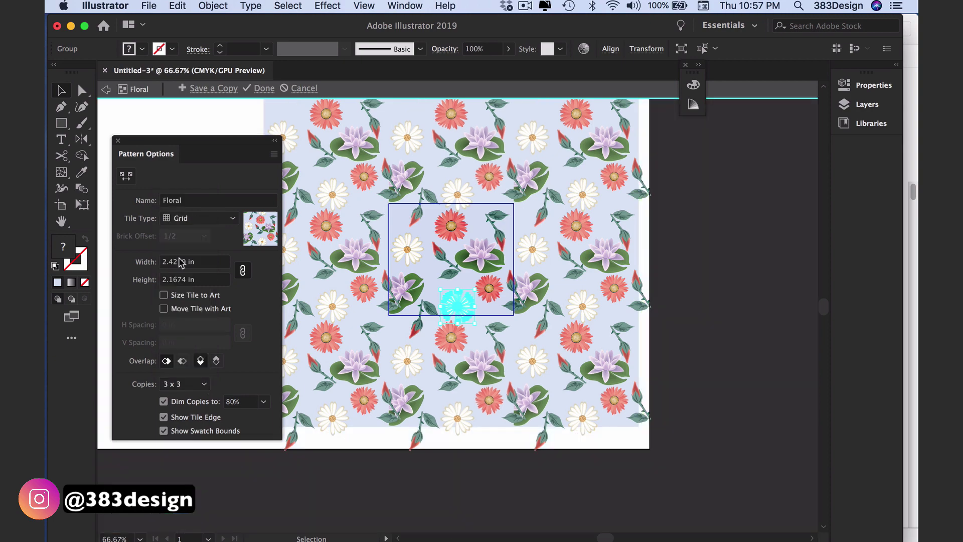
# Step: Dim the surrounding copies to 50% and toggle the tile edge display
pyautogui.click(163, 402)
pyautogui.click(163, 401)
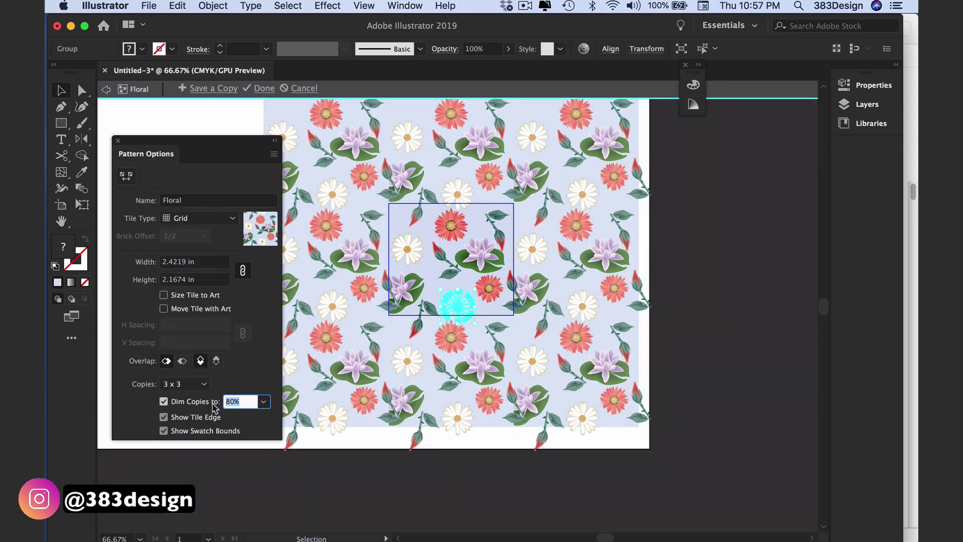
pyautogui.click(263, 401)
pyautogui.click(279, 313)
pyautogui.click(164, 417)
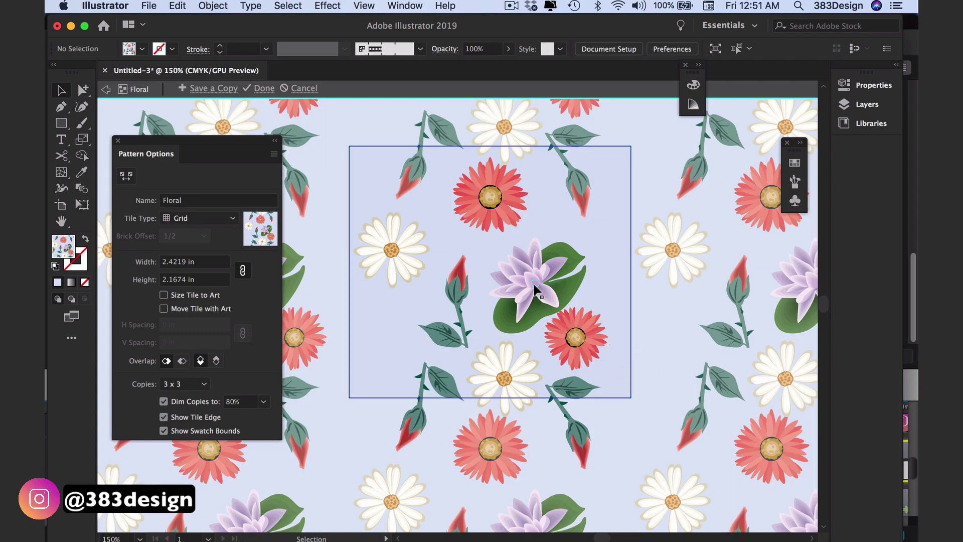
# Step: Duplicate the lotus-and-leaf group onto the tile's right edge and scale it down to about 0.83 in
pyautogui.click(534, 289)
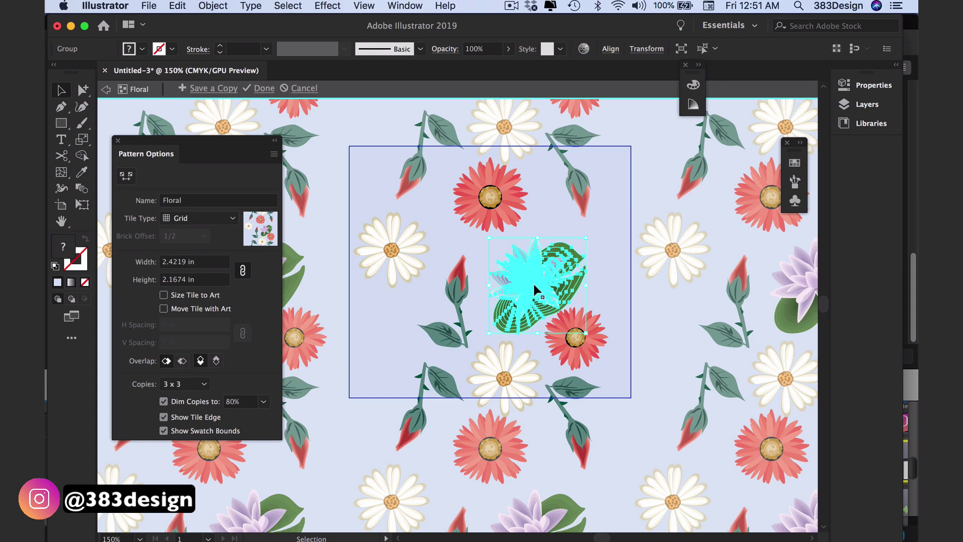
pyautogui.keyDown('alt'); pyautogui.moveTo(533, 282); pyautogui.dragTo(638, 299); pyautogui.keyUp('alt')
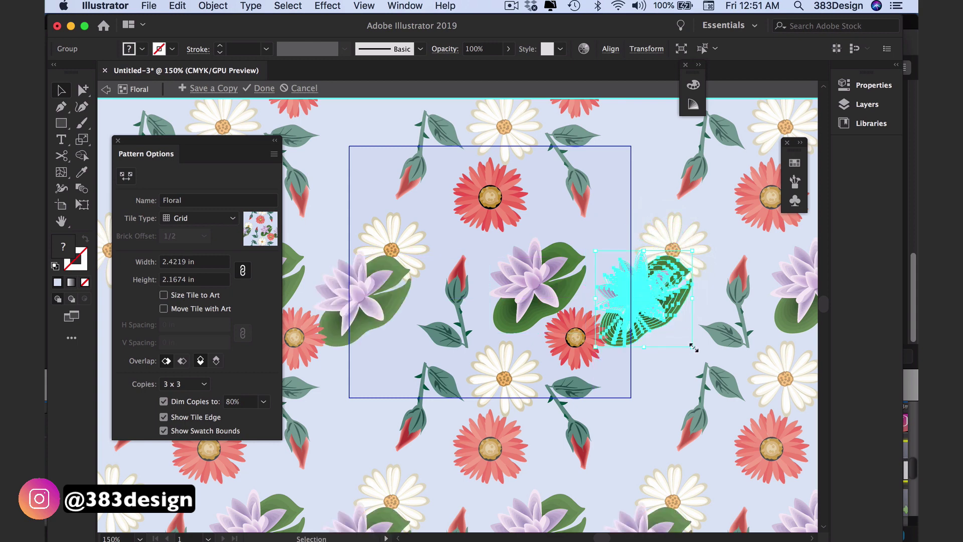
pyautogui.moveTo(694, 347); pyautogui.dragTo(694, 347)
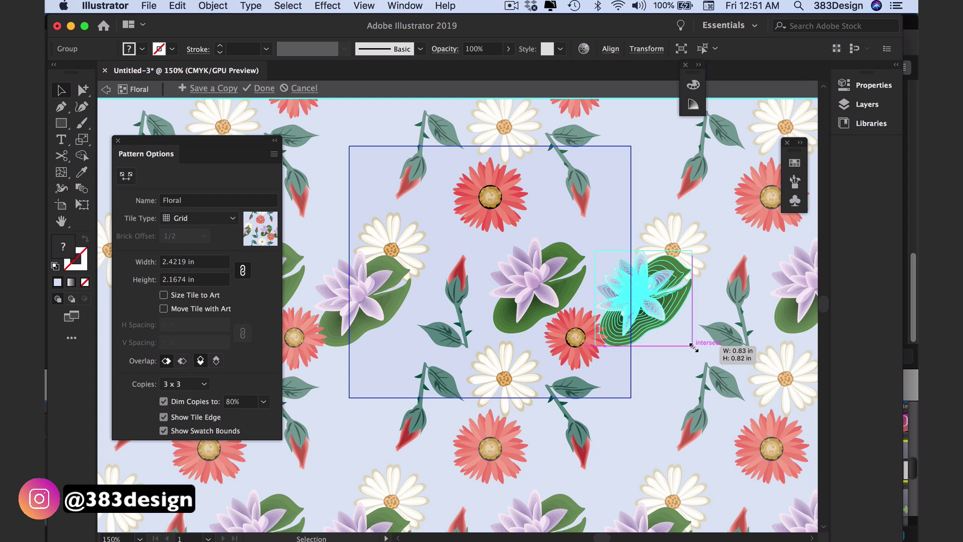
pyautogui.moveTo(693, 346); pyautogui.dragTo(673, 337)
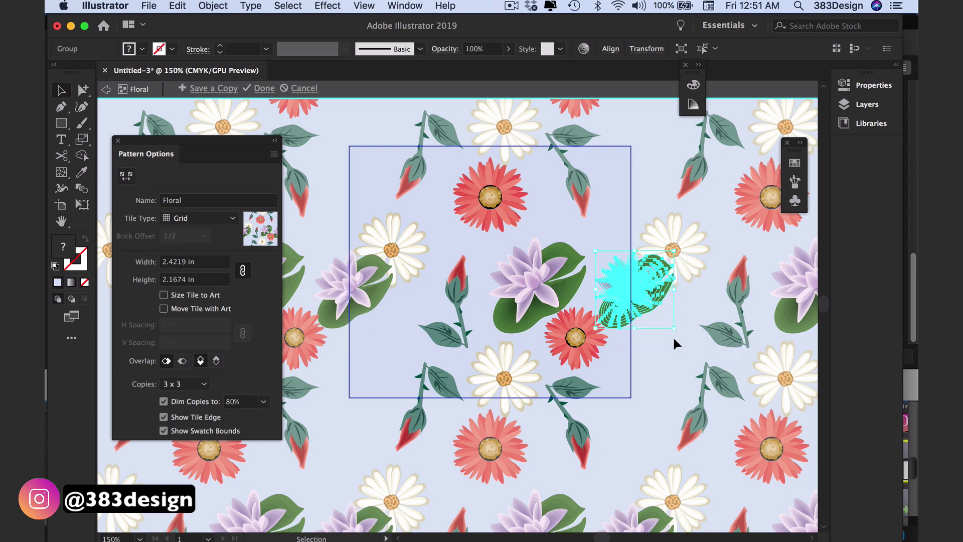
pyautogui.moveTo(648, 299); pyautogui.dragTo(653, 314)
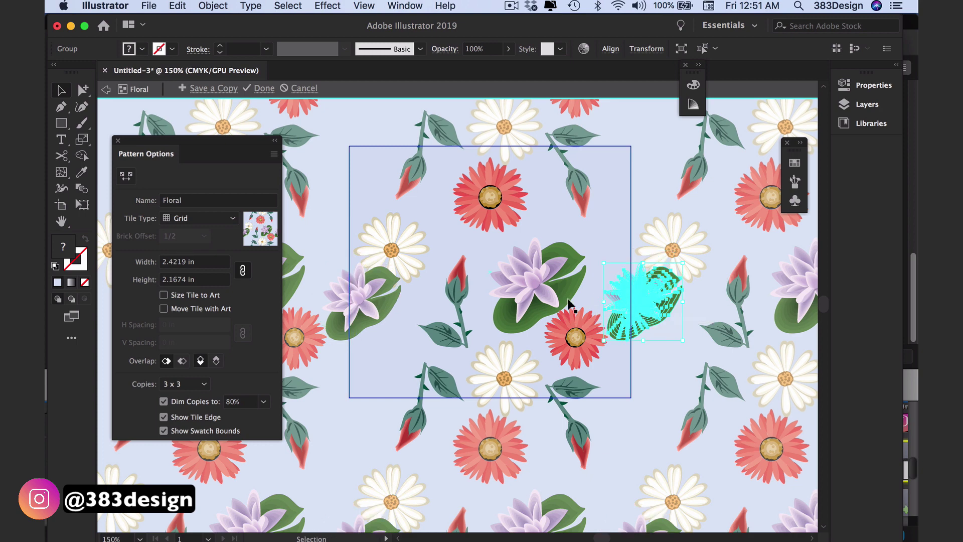
# Step: Reposition the rosebud stems around the tile and set Overlap to Bottom in Front
pyautogui.click(459, 288)
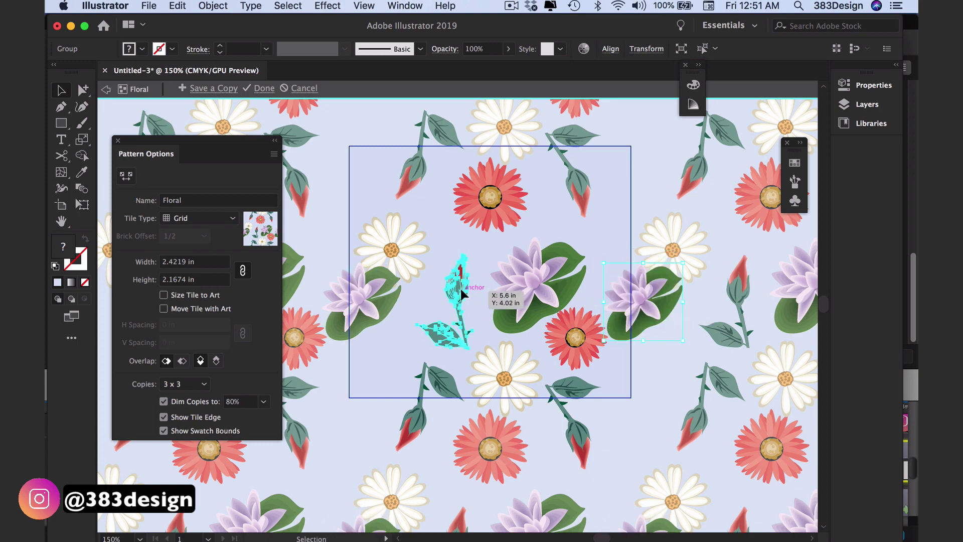
pyautogui.moveTo(461, 289); pyautogui.dragTo(632, 204)
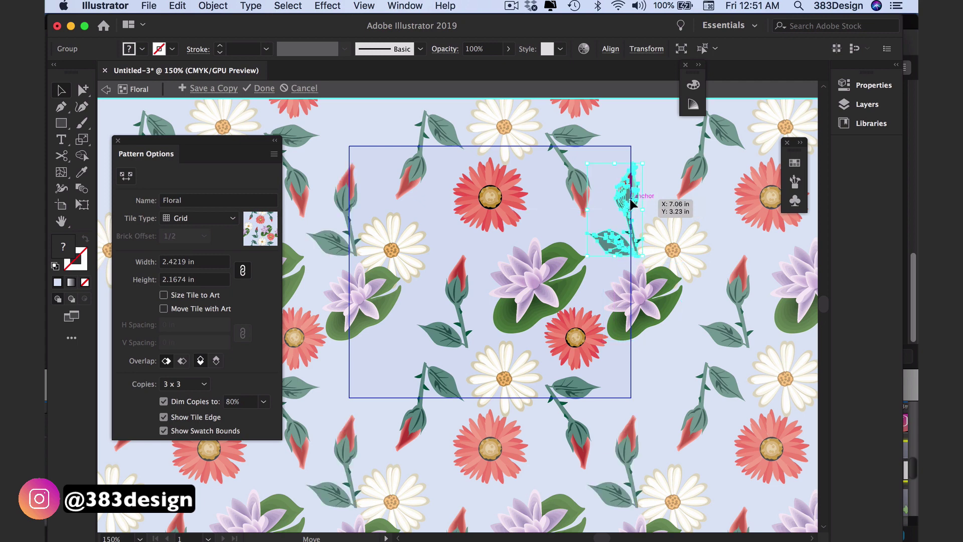
pyautogui.click(683, 359)
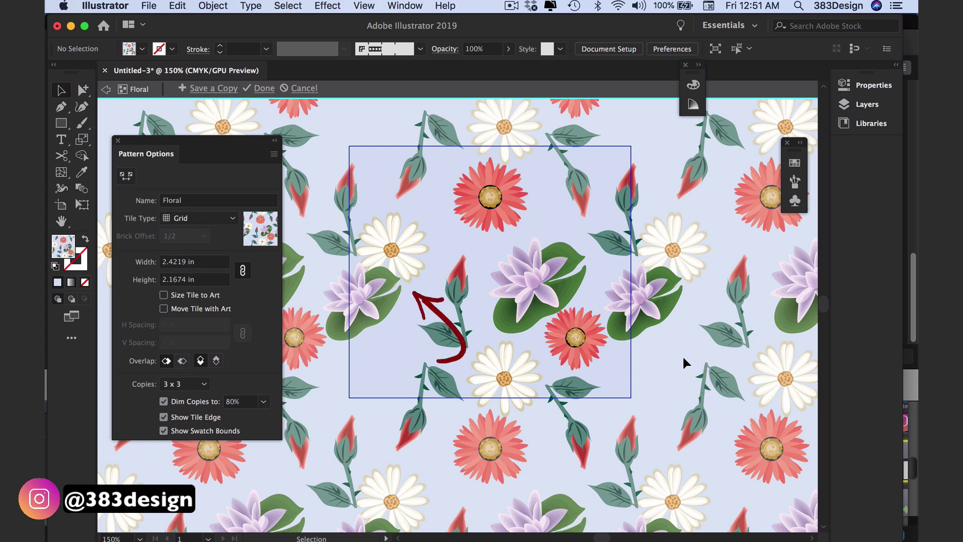
pyautogui.moveTo(682, 355)
pyautogui.mouseDown()
pyautogui.moveTo(418, 380)
pyautogui.moveTo(555, 369)
pyautogui.moveTo(570, 387)
pyautogui.moveTo(540, 394)
pyautogui.mouseUp()
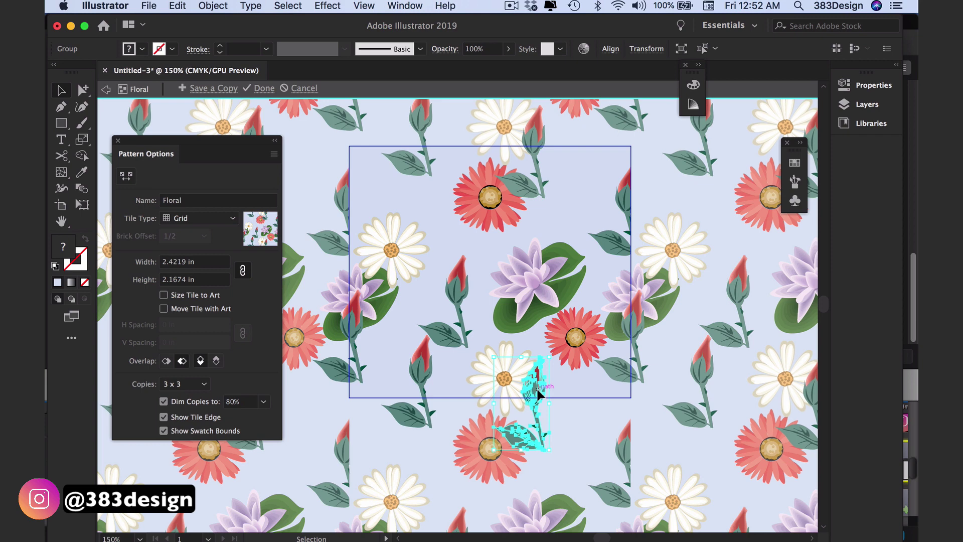
pyautogui.click(217, 362)
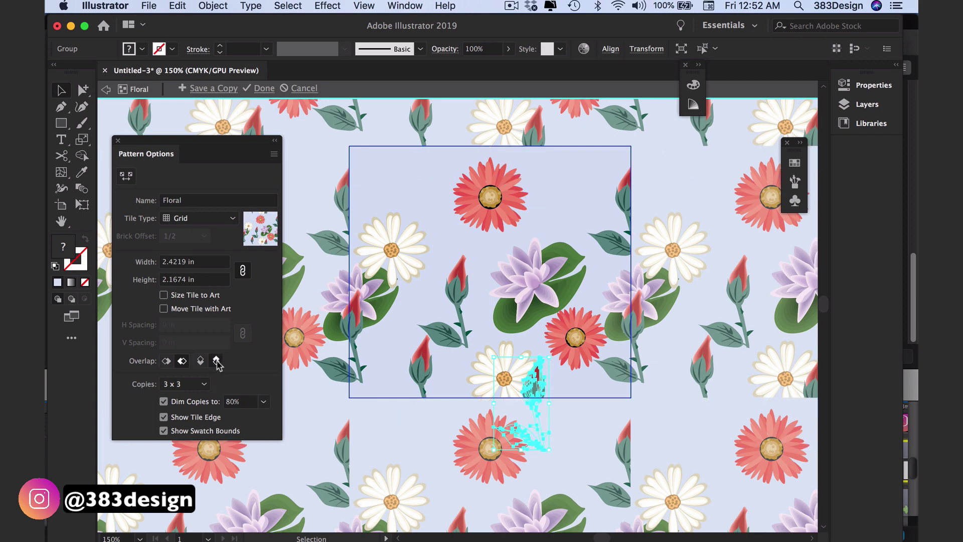
pyautogui.moveTo(539, 382); pyautogui.dragTo(430, 376)
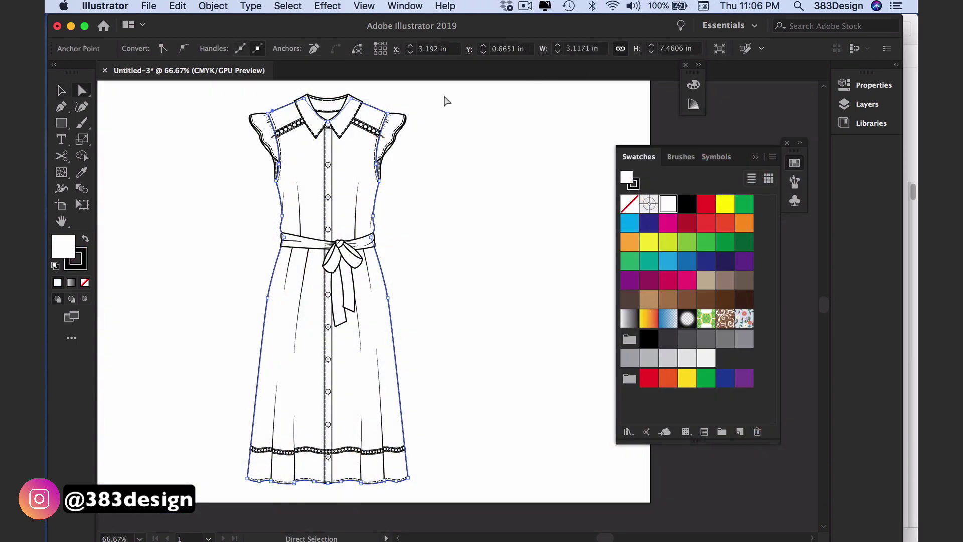
# Step: Select the dress shapes by matching fill color, fill them with Floral, and scale the pattern to 40%
pyautogui.press('super+a')
pyautogui.click(757, 49)
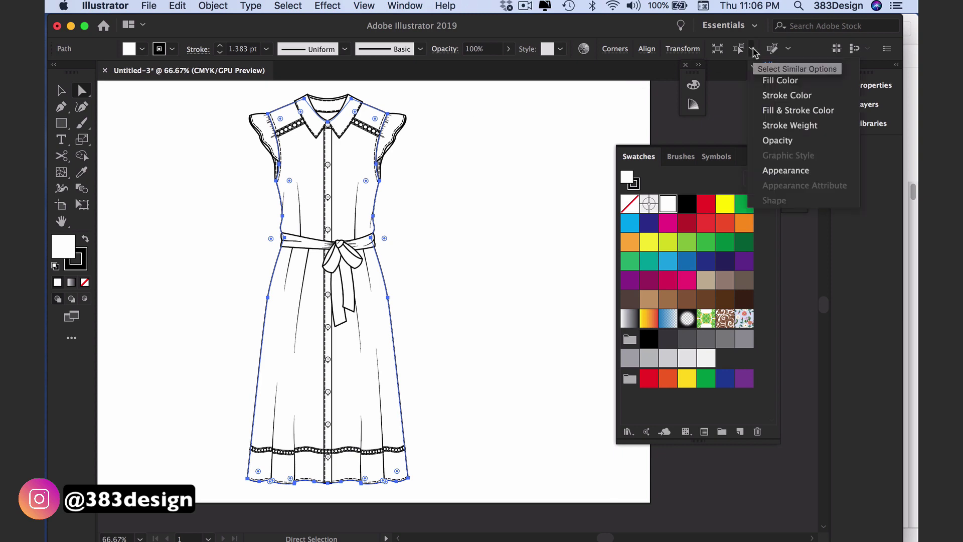
pyautogui.click(770, 78)
pyautogui.click(742, 324)
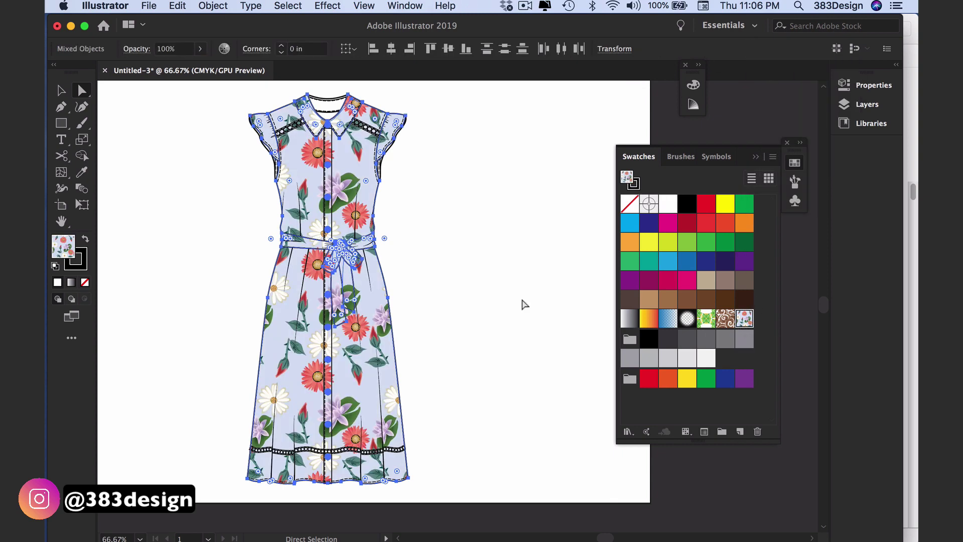
pyautogui.doubleClick(82, 139)
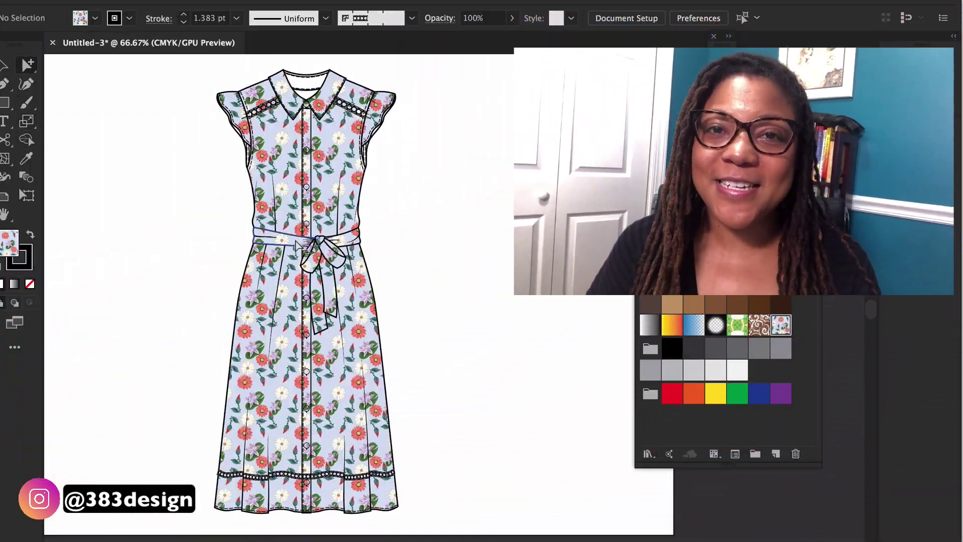
pyautogui.click(299, 246)
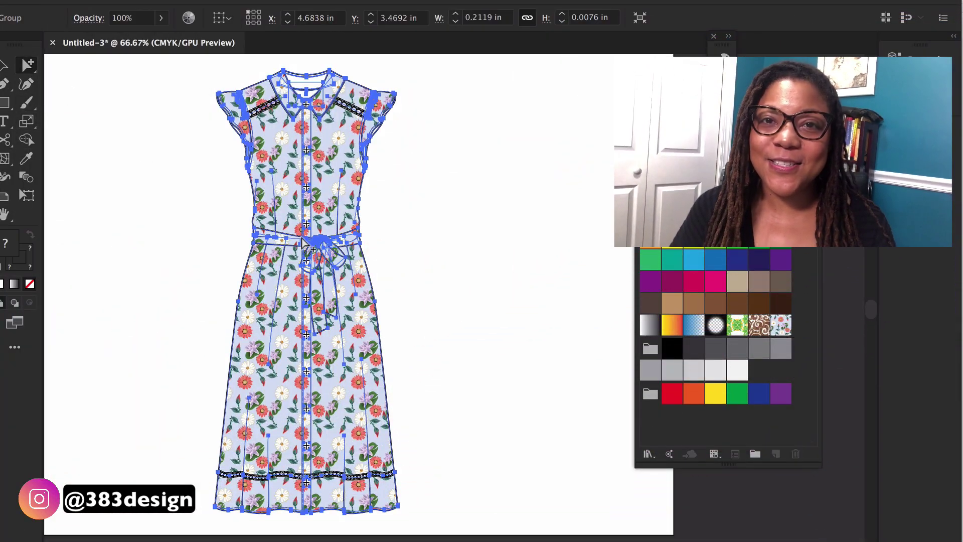
pyautogui.click(209, 241)
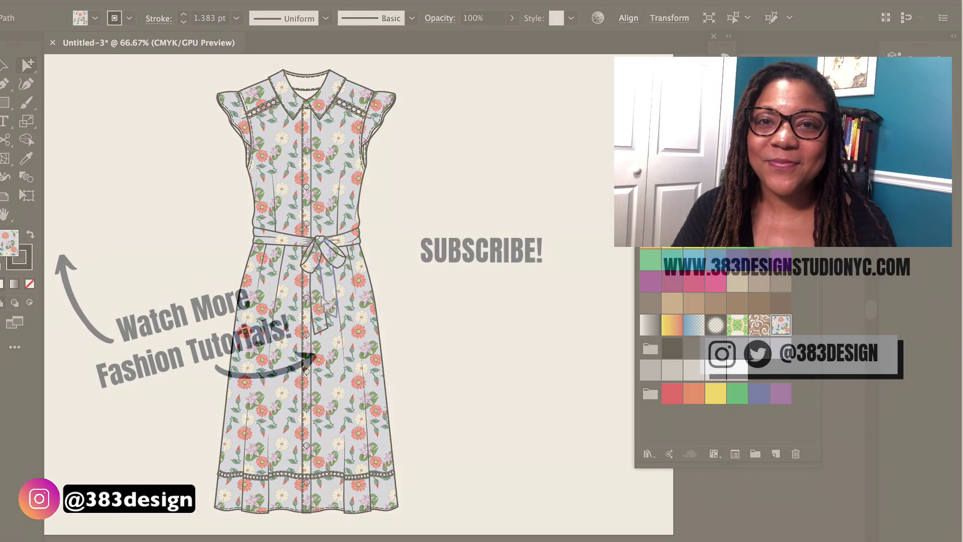